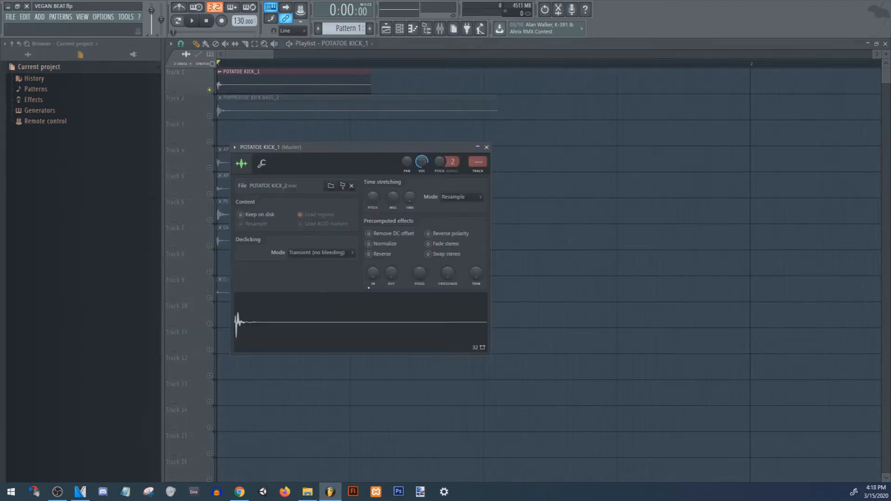
- Audition the potato kick and set the project tempo to 88 BPM
key("space")
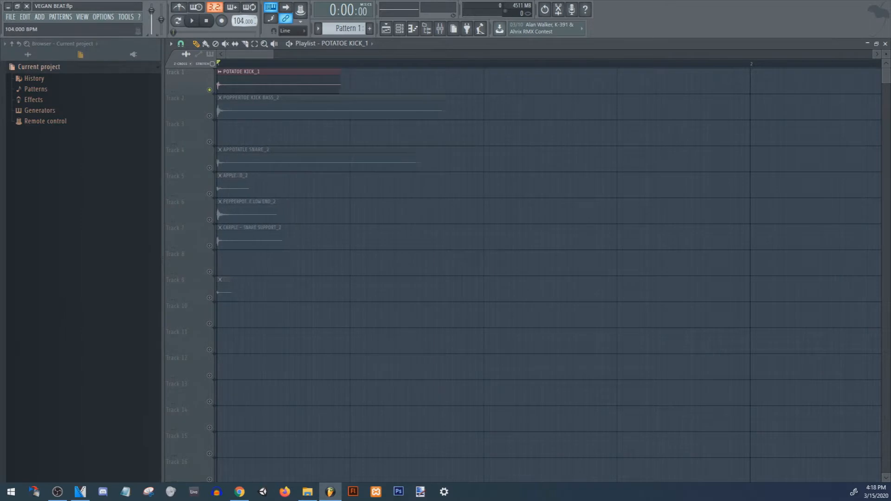
key("space")
key("space")
left_click_drag(241, 21, 241, 20)
key("space")
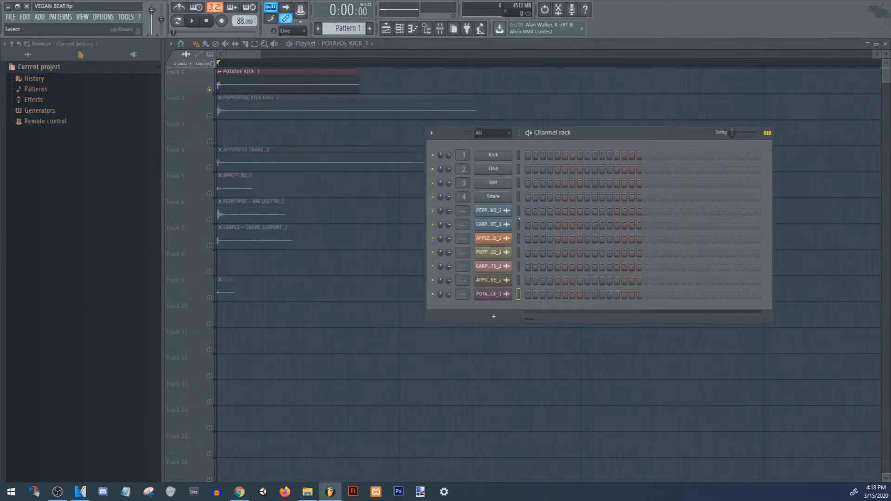
- Program the potato kick across the 32-step pattern during playback, adding a hit on step 19
left_click(647, 294)
key("space")
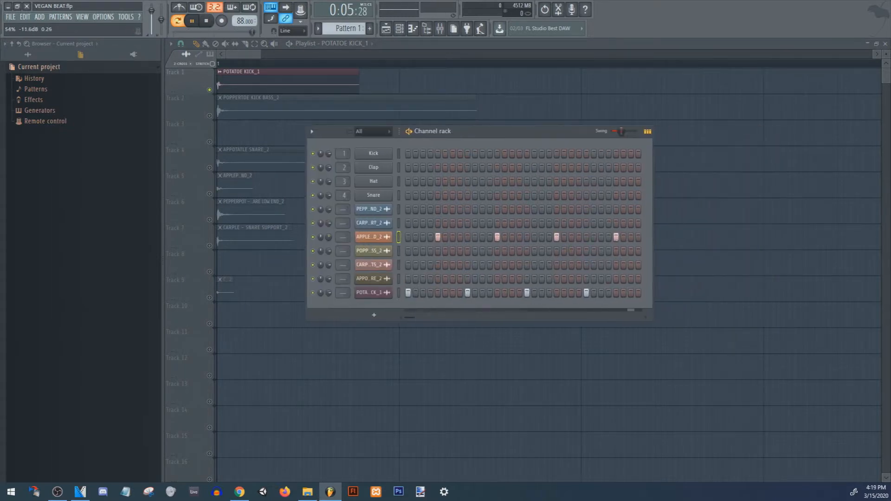
left_click(544, 295)
right_click(378, 294)
left_click(421, 342)
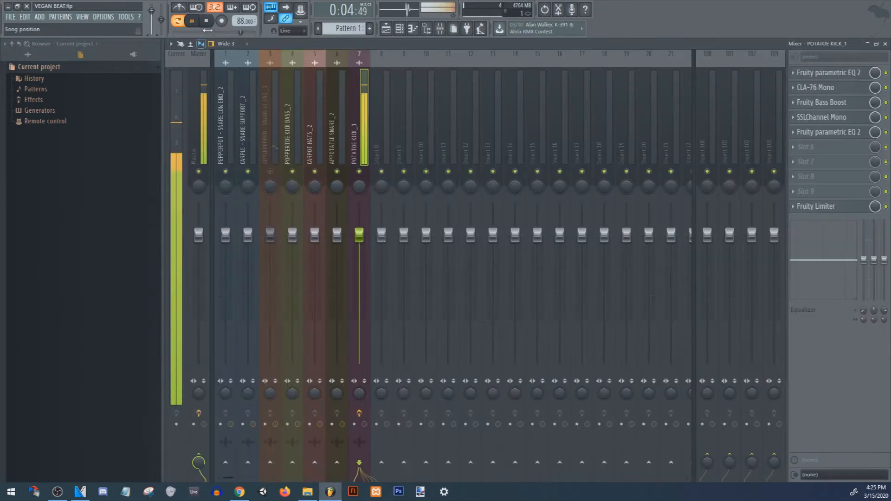
- Audition the pattern through the potato kick's mixer effect chain
key("space")
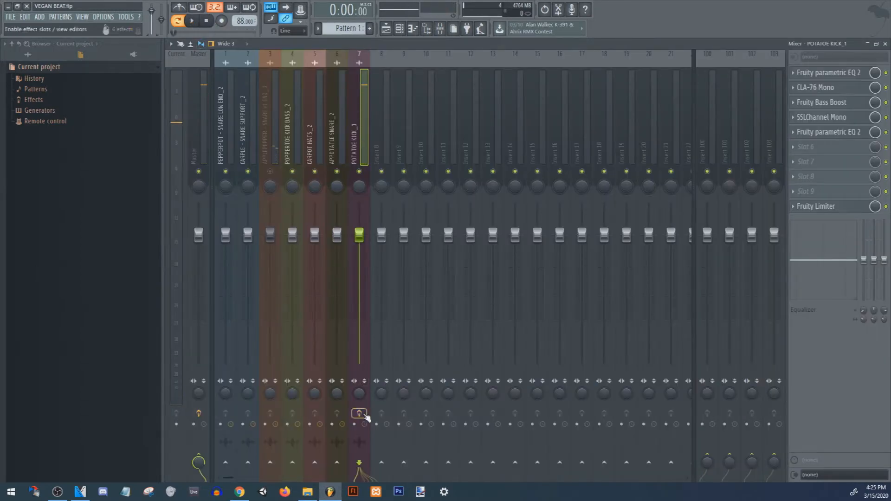
left_click(192, 21)
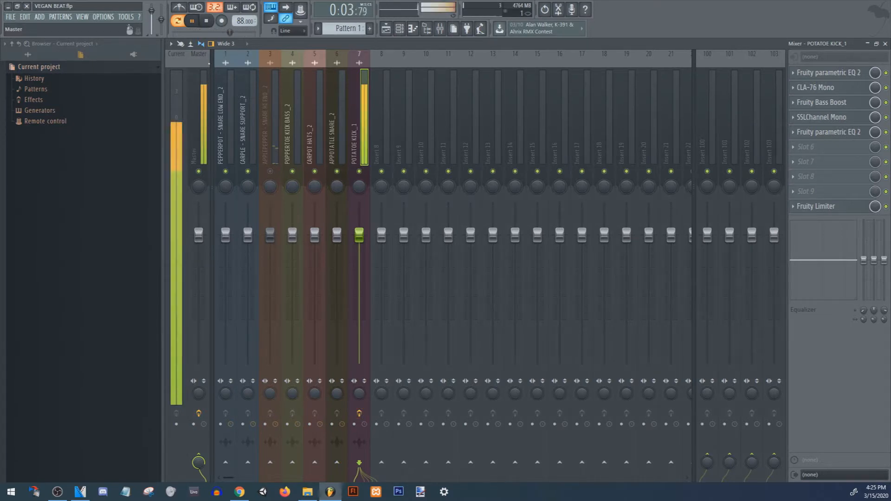
left_click(207, 22)
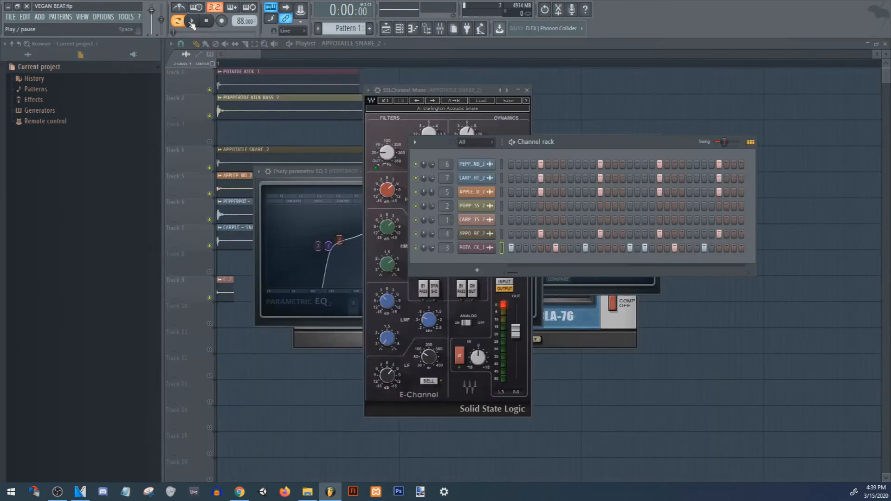
- Open the APPOTATLE SNARE_2 notes in the piano roll and slightly vary the velocities of the last three hits
right_click(493, 229)
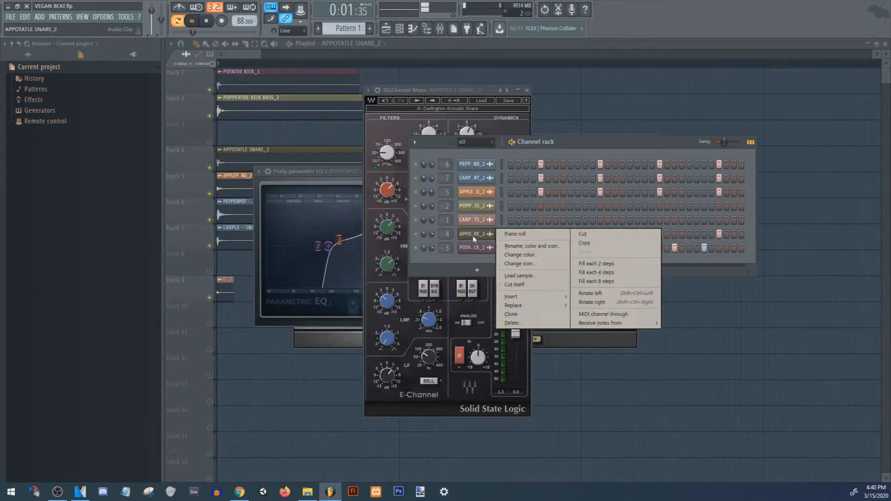
left_click(520, 235)
left_click(595, 426)
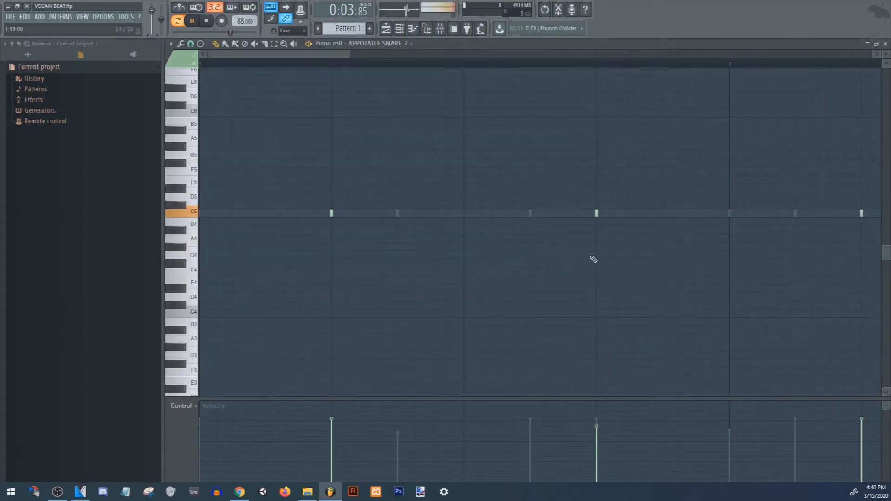
scroll(545, 62, "down", 4)
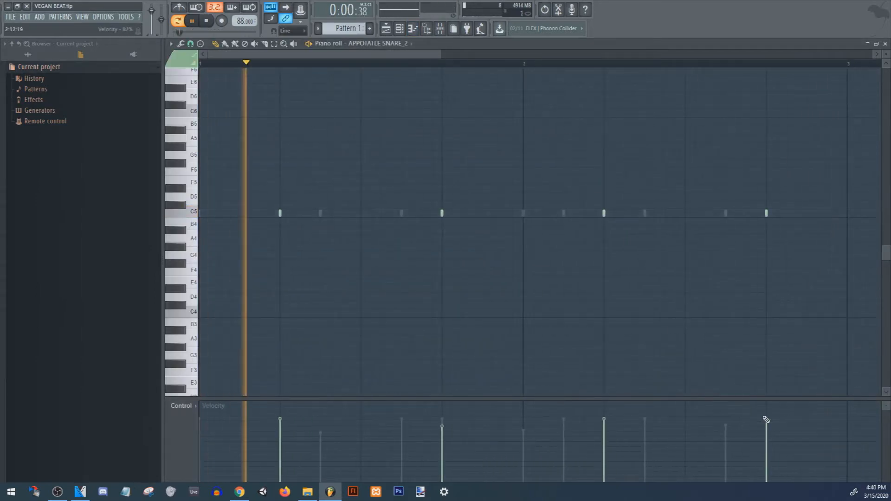
left_click(608, 423)
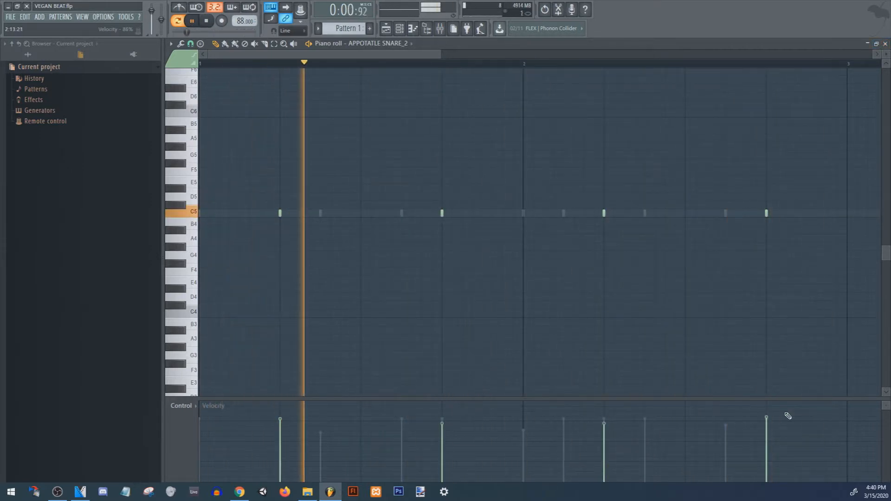
mouse_move(769, 417)
left_mouse_down()
mouse_move(774, 456)
mouse_move(768, 426)
left_mouse_up()
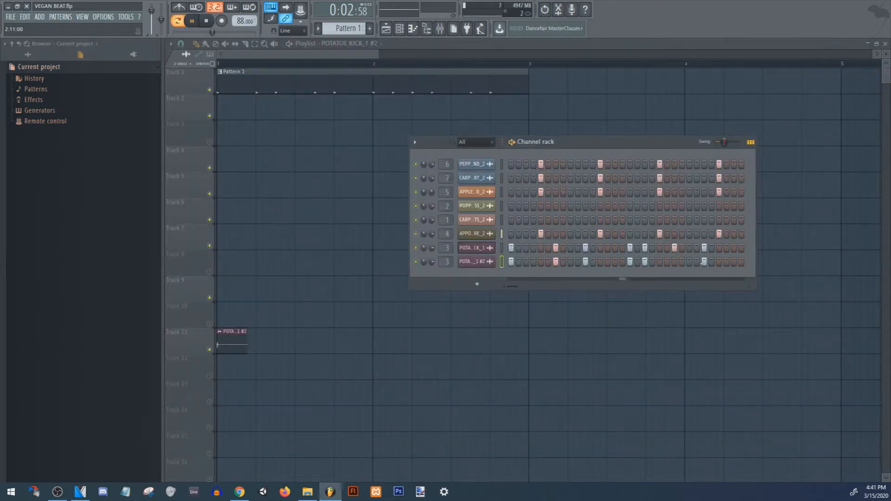
- Open the channel settings of the second potato kick
left_click(477, 261)
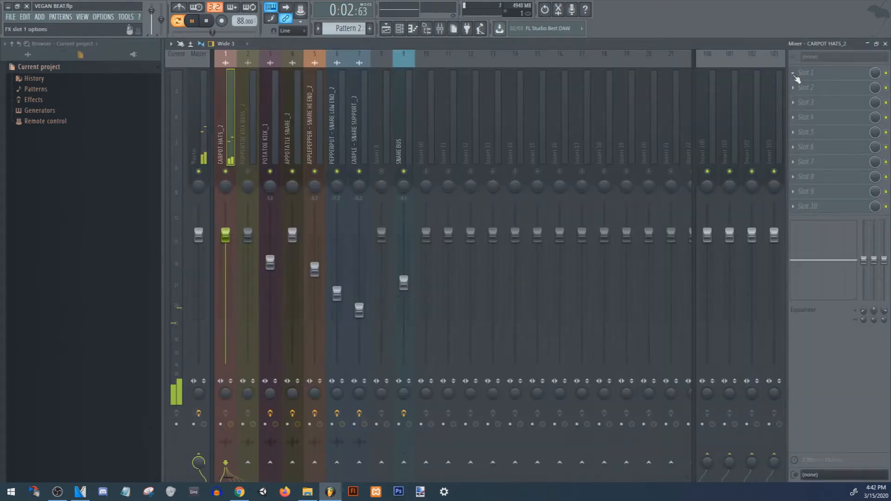
- Insert Fruity parametric EQ 2 in slot 1 of the CARPOT HATS_2 track, cutting the lows with band 1 and boosting the high shelf
left_click(798, 78)
left_click(600, 78)
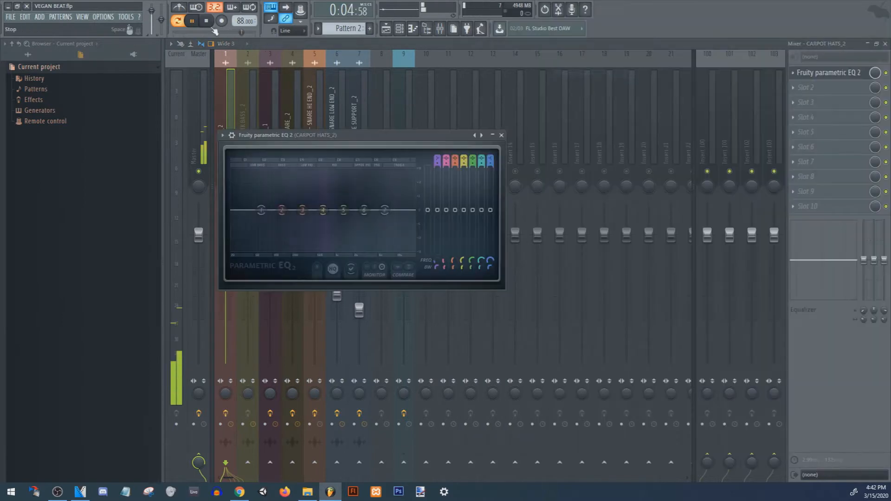
mouse_move(437, 158)
left_mouse_down()
mouse_move(438, 168)
mouse_move(437, 159)
left_mouse_up()
left_click_drag(261, 210, 388, 201)
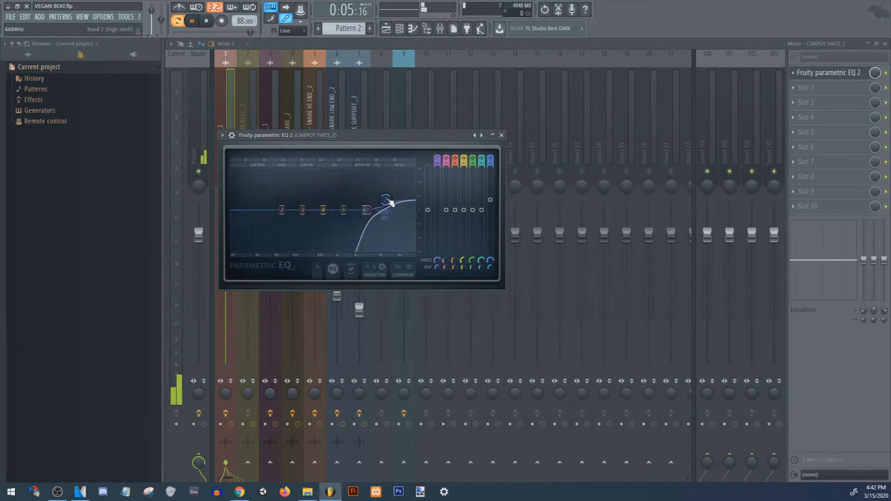
left_click(501, 135)
- Insert C6 Stereo on the CARPOT HATS_2 track and load one of its presets
left_click(793, 73)
mouse_move(799, 90)
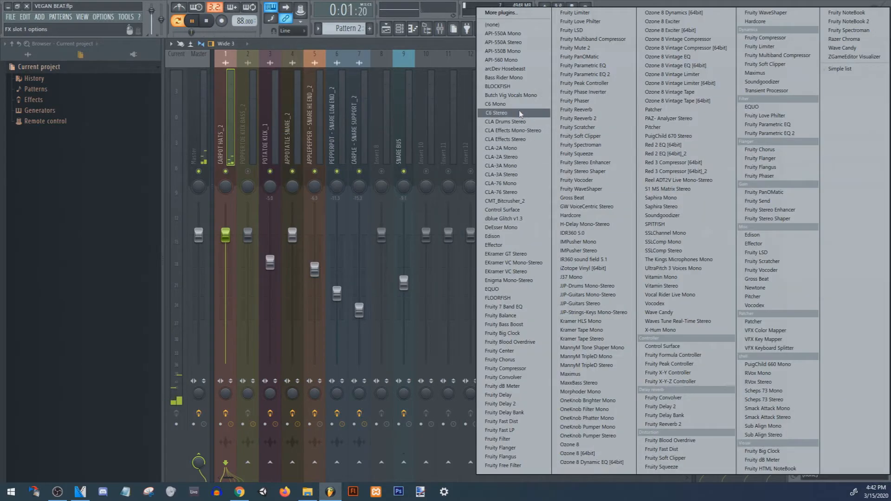
left_click(496, 113)
left_click(525, 145)
mouse_move(593, 266)
mouse_move(580, 251)
left_click(687, 344)
left_click(486, 145)
left_click(563, 135)
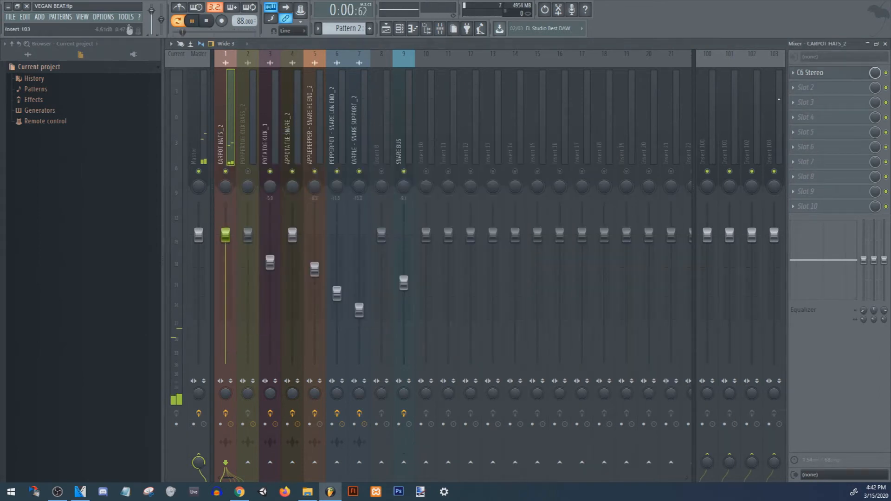
- Insert Fruity parametric EQ 2 ahead of C6 Stereo on the hats, cutting the lows with band 1 and boosting the highs
left_click(810, 72)
mouse_move(799, 226)
left_click(585, 74)
right_click(273, 222)
left_click(289, 260)
left_click_drag(273, 222, 376, 213)
left_click_drag(397, 222, 396, 200)
left_click_drag(374, 222, 382, 224)
left_click(514, 147)
- Add SSLChannel Mono in slot 3 of the hats track with the Hi Hat preset and set its HF gain to 3.1 dB
left_click(810, 102)
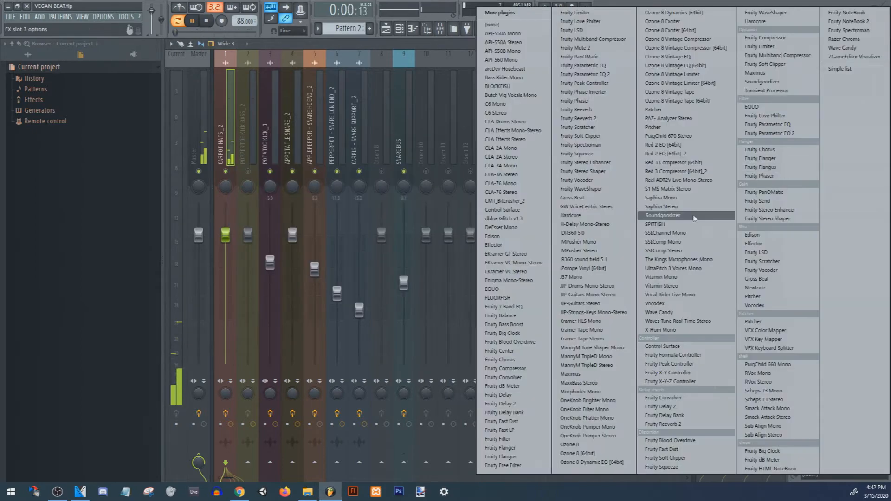
left_click(666, 232)
left_click(358, 169)
left_click(404, 231)
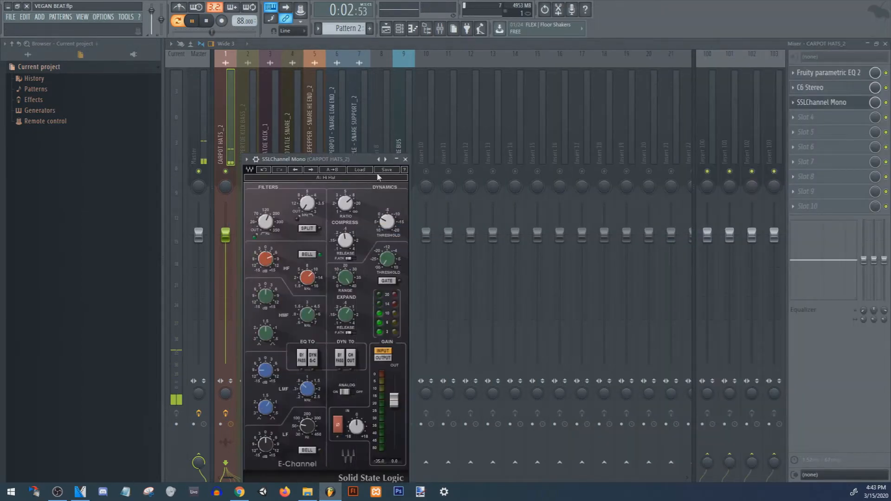
left_click_drag(371, 160, 457, 138)
left_click_drag(392, 256, 392, 248)
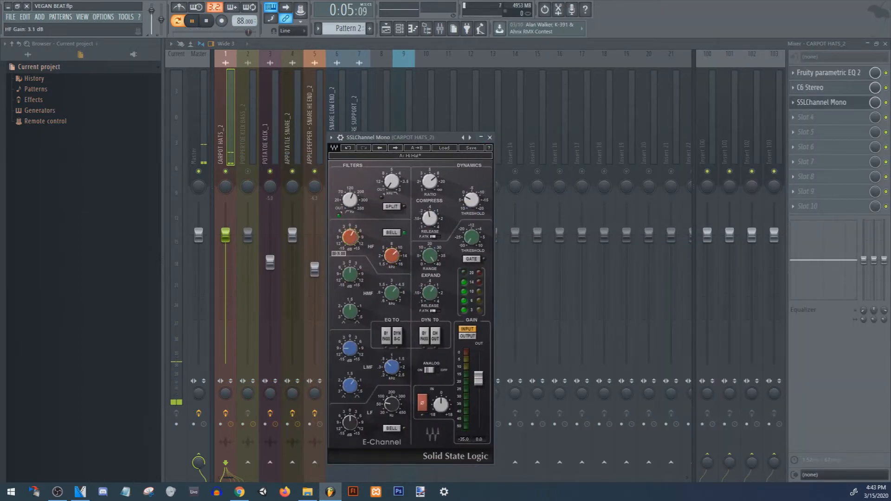
left_click(490, 137)
- Stop playback, open Pattern 2's CARPOT HATS_2 notes in the piano roll, and open the randomizer for all of them
key("F5")
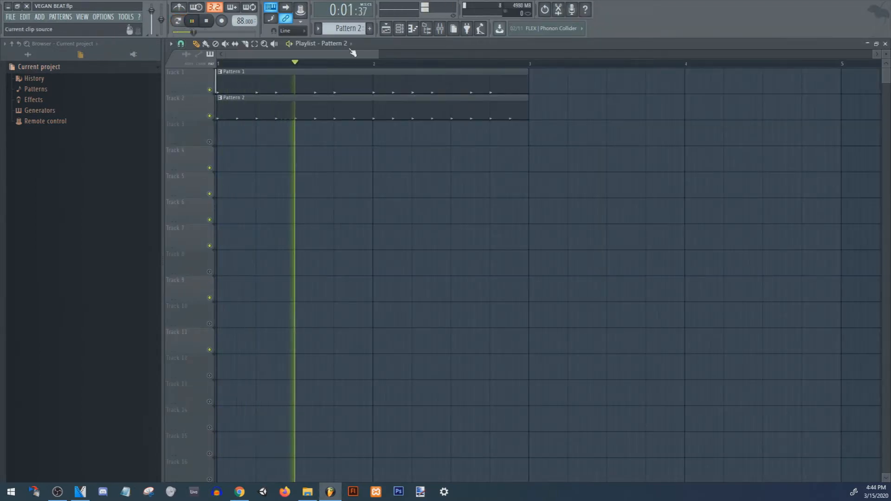
key("space")
double_click(246, 109)
scroll(370, 300, "down", 5)
scroll(388, 219, "down", 5)
scroll(403, 225, "up", 5)
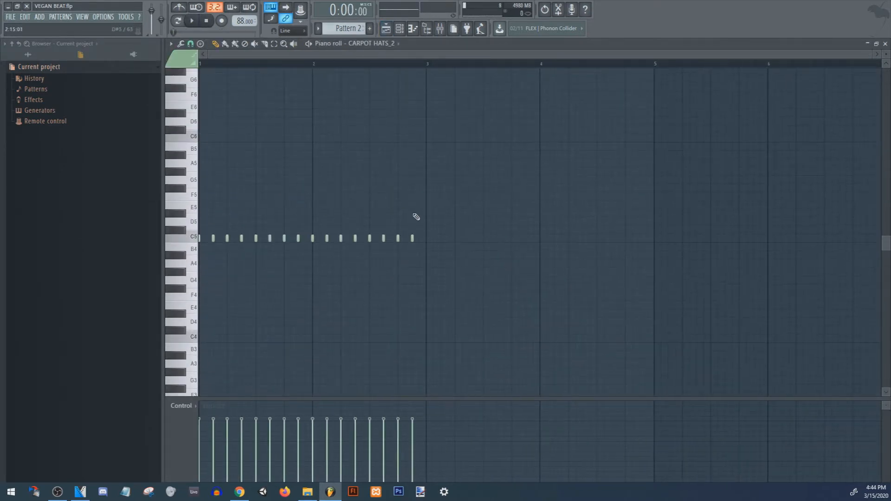
key("ctrl+a")
key("alt+r")
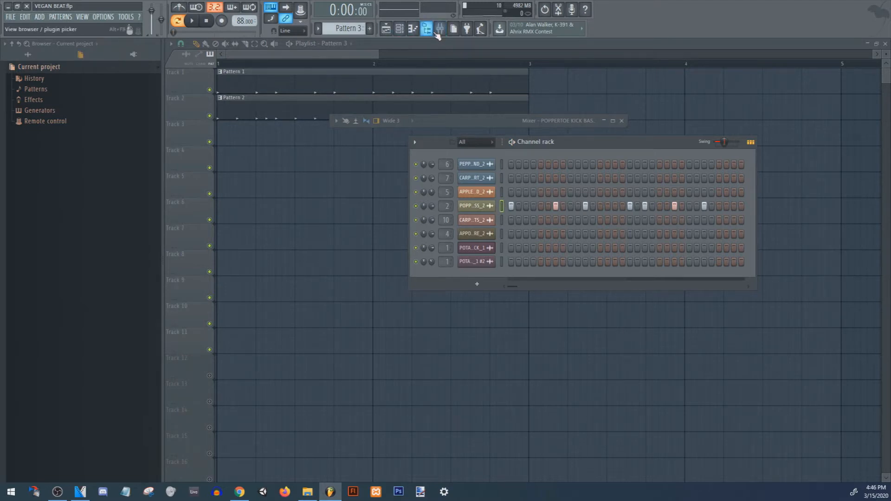
- Insert Fruity parametric EQ 2 in slot 1 of the POPPERTOE KICK BASS_2 mixer track while Pattern 3 plays
left_click(613, 121)
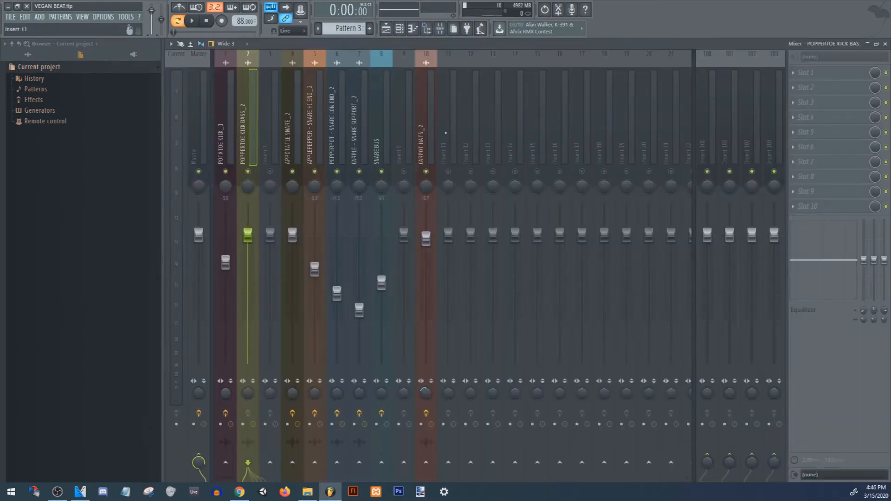
left_click(194, 27)
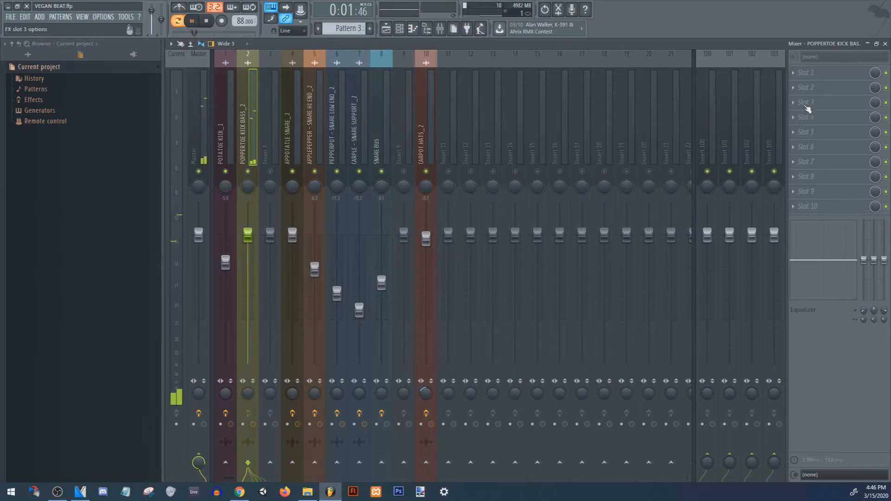
left_click(801, 73)
left_click(613, 79)
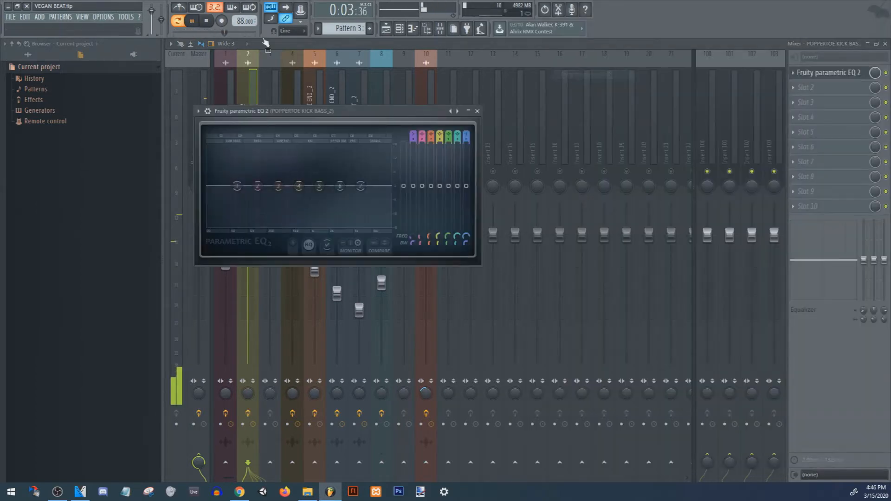
left_click(212, 26)
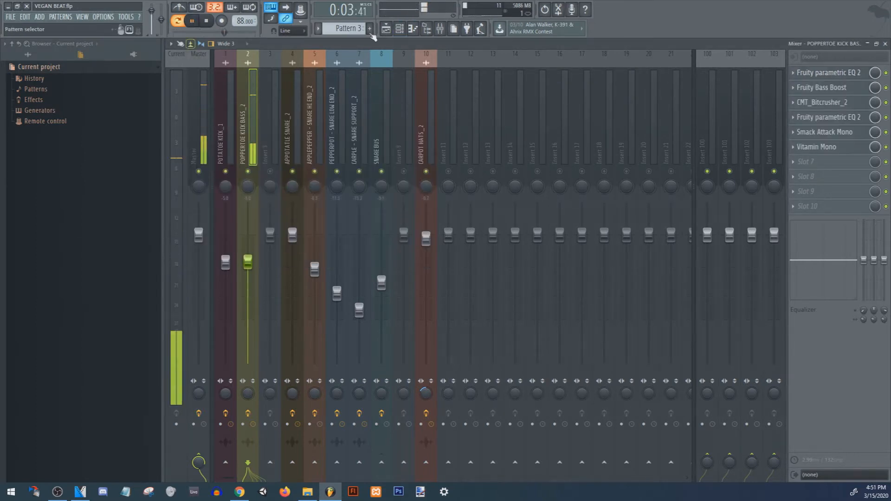
- Place Pattern 3 at the start of Track 3 in the playlist and switch playback to song mode
left_click(886, 43)
left_click(750, 142)
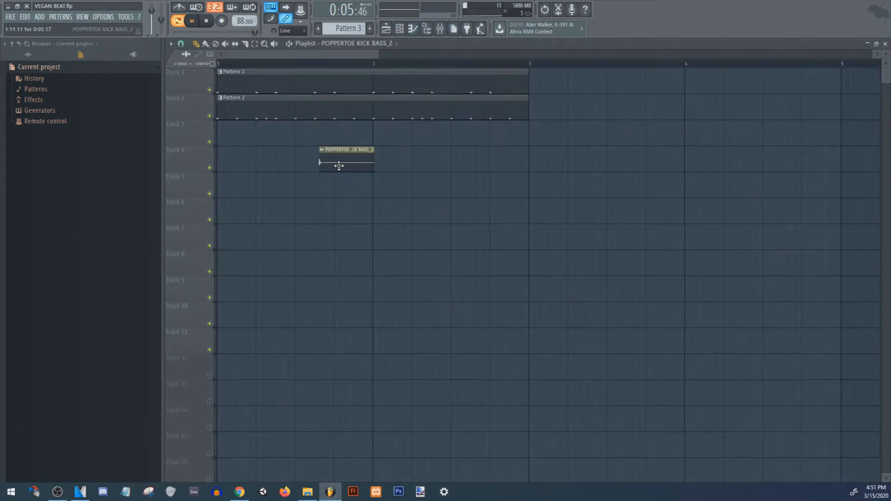
left_click(356, 44)
left_click(351, 157)
left_click_drag(407, 133, 213, 142)
left_click(177, 20)
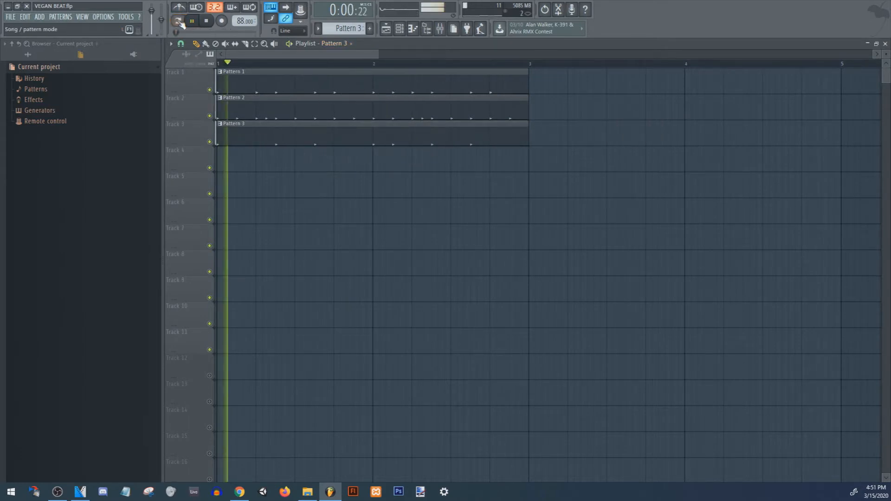
- Compare the mix with POPPERTOE KICK BASS_2 muted and unmuted, and lower that track's volume slightly
scroll(271, 70, "down", 3)
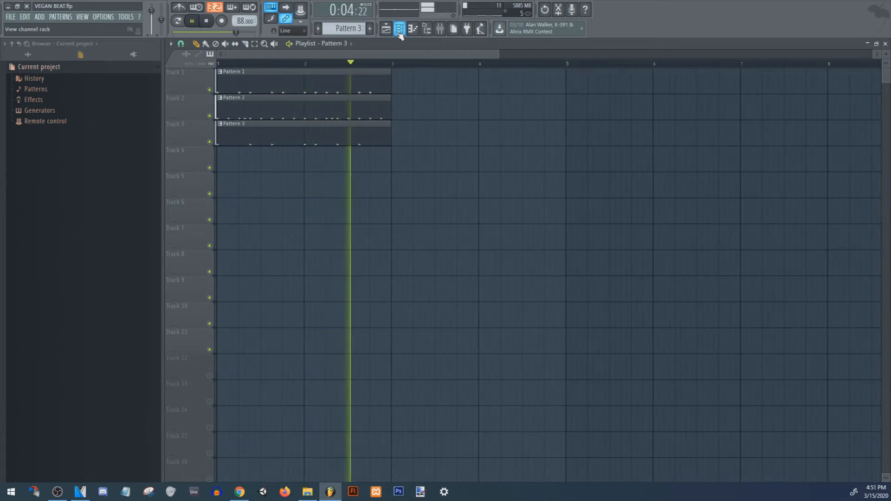
key("F6")
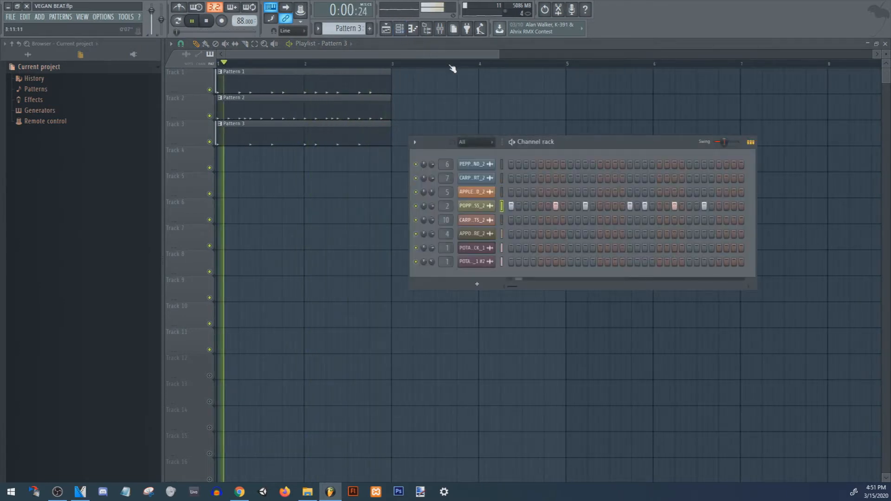
left_click(427, 29)
left_click(440, 30)
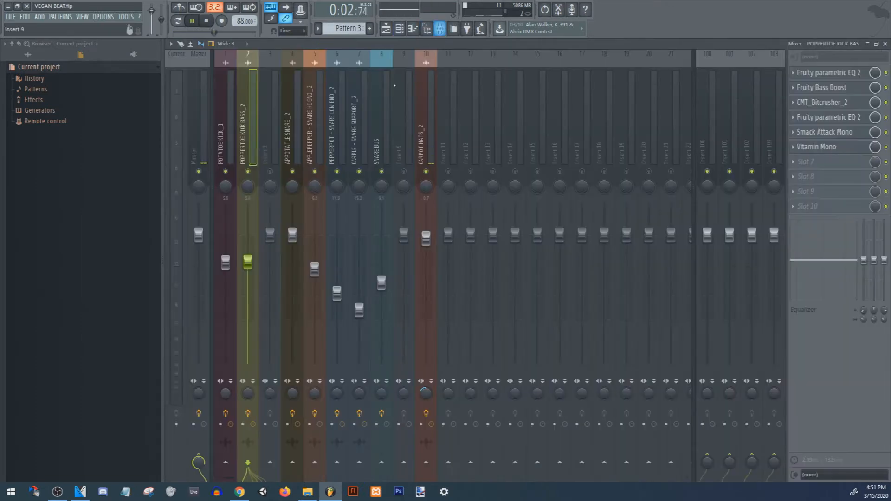
left_click(248, 172)
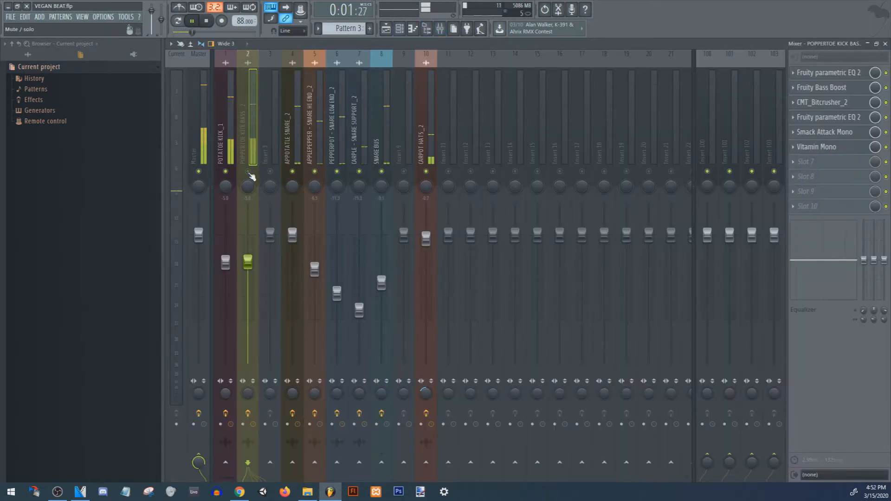
left_click(248, 171)
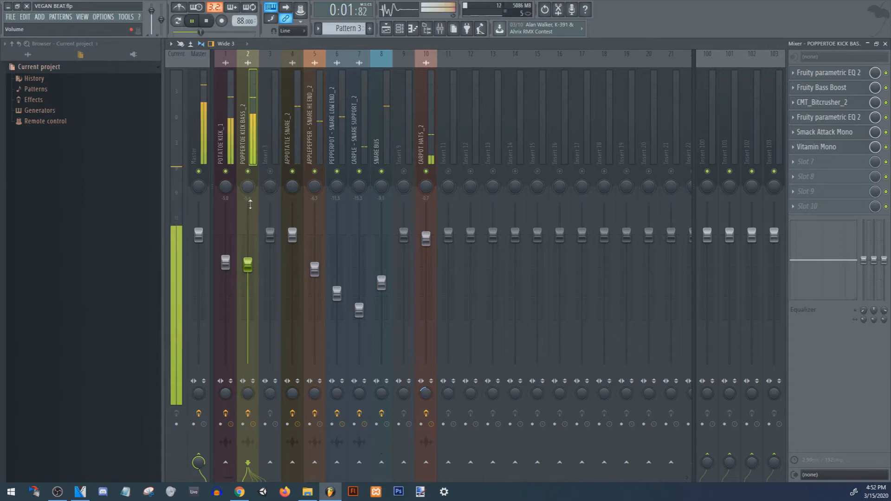
left_click_drag(248, 264, 248, 267)
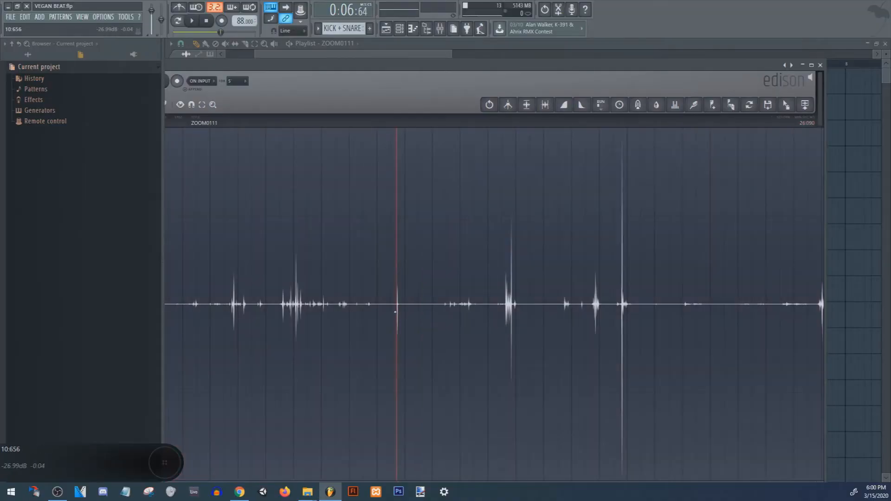
- Isolate the short transient from 10:656 to 10:873 in the ZOOM0111 recording in Edison
scroll(402, 314, "up", 5)
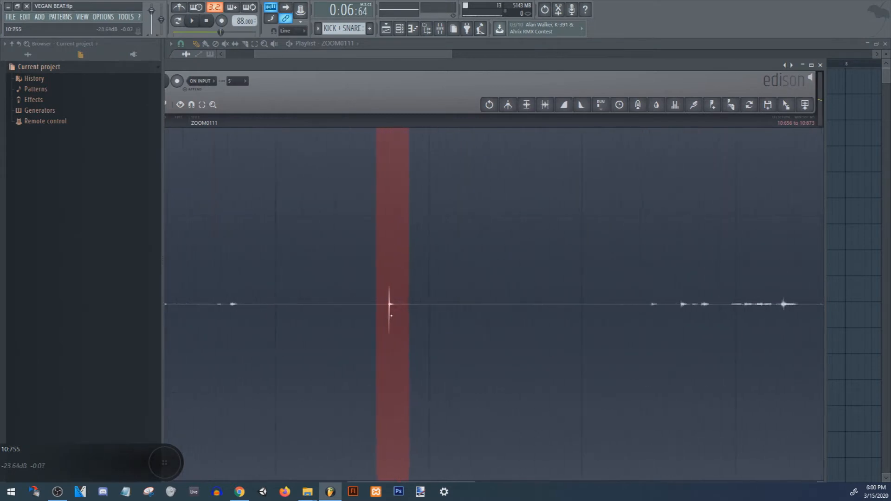